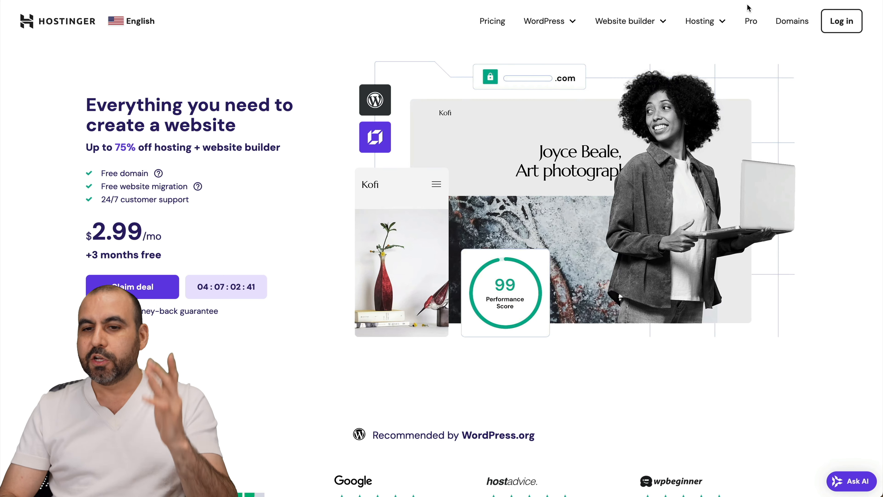
# Open Hostinger's web hosting plans and choose the Premium plan
pyautogui.click(706, 21)
pyautogui.click(694, 59)
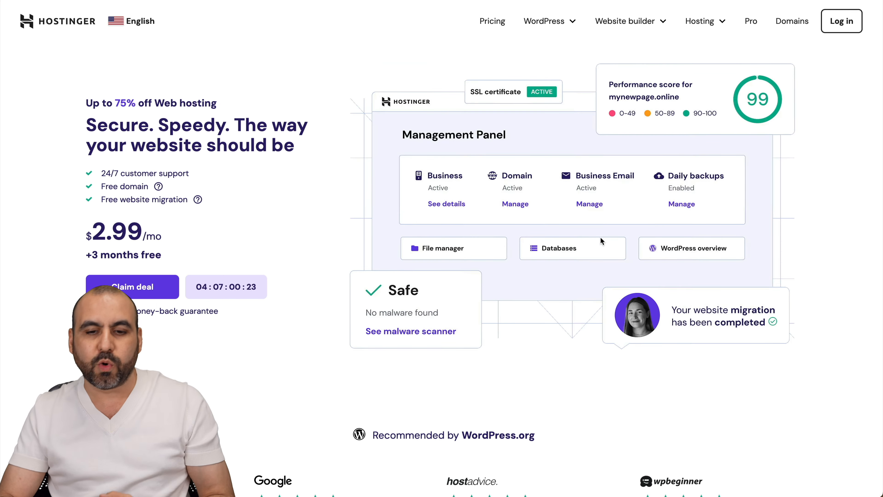
pyautogui.scroll(-15, 600, 237)
pyautogui.scroll(-2, 556, 278)
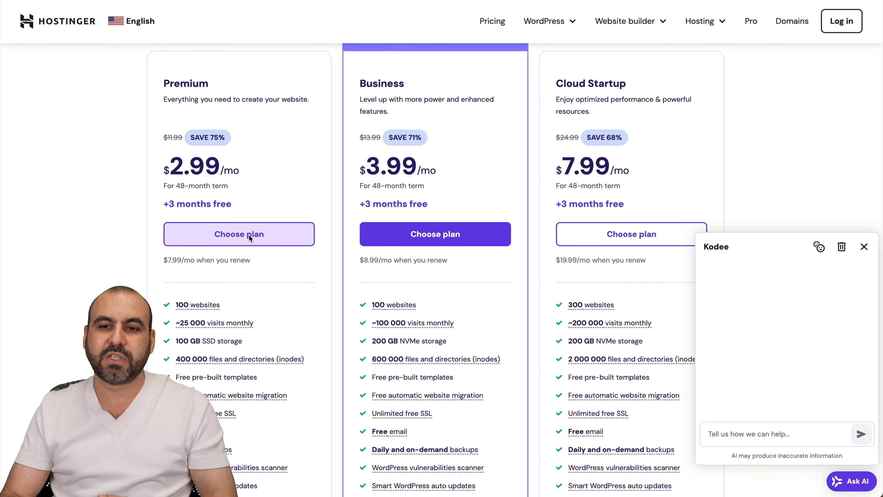
pyautogui.click(248, 234)
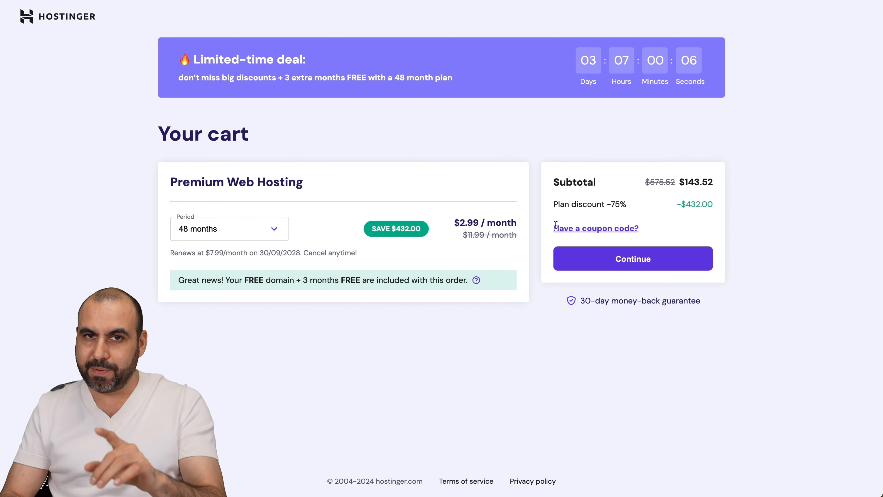
# Keep the 48-month billing period for Premium Web Hosting and apply the coupon code SAASMASTER to the cart
pyautogui.click(237, 229)
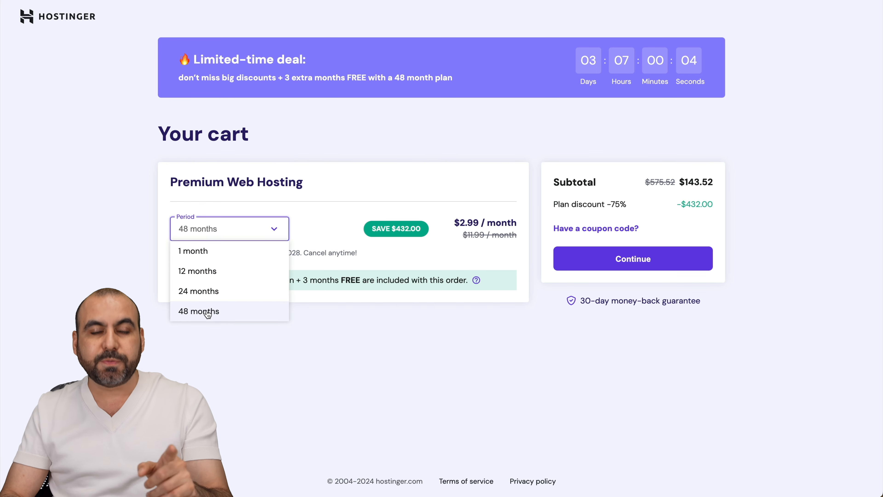
pyautogui.click(431, 347)
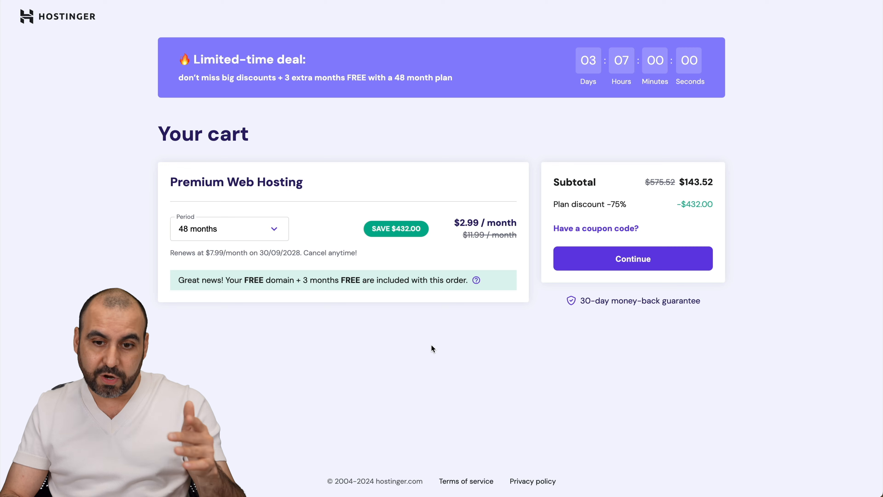
pyautogui.click(593, 229)
pyautogui.click(592, 257)
pyautogui.write('SAASMS')
pyautogui.press('BackSpace')
pyautogui.write('ASTER')
pyautogui.click(708, 257)
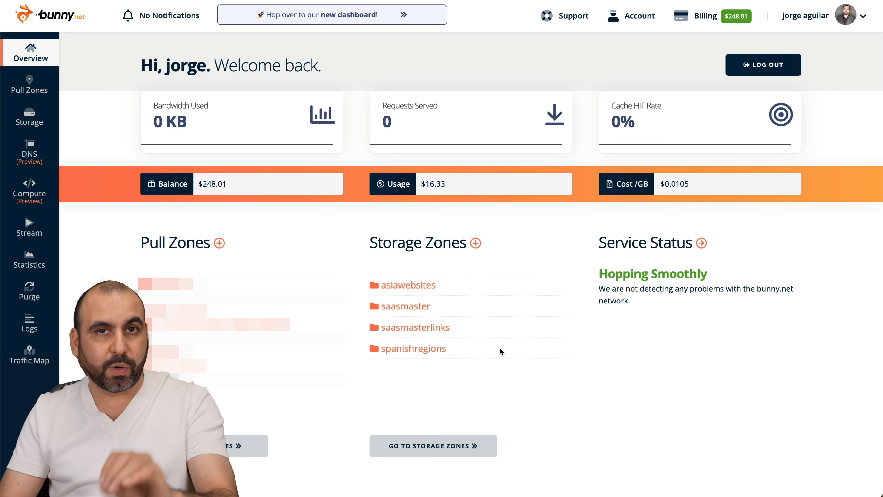
# Switch to bunny.net and begin adding a storage zone named NEW
pyautogui.click(37, 124)
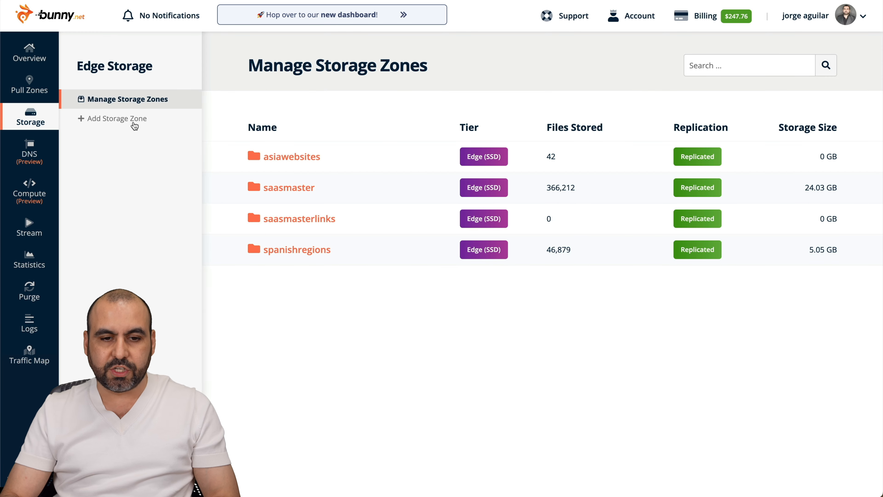
pyautogui.click(135, 126)
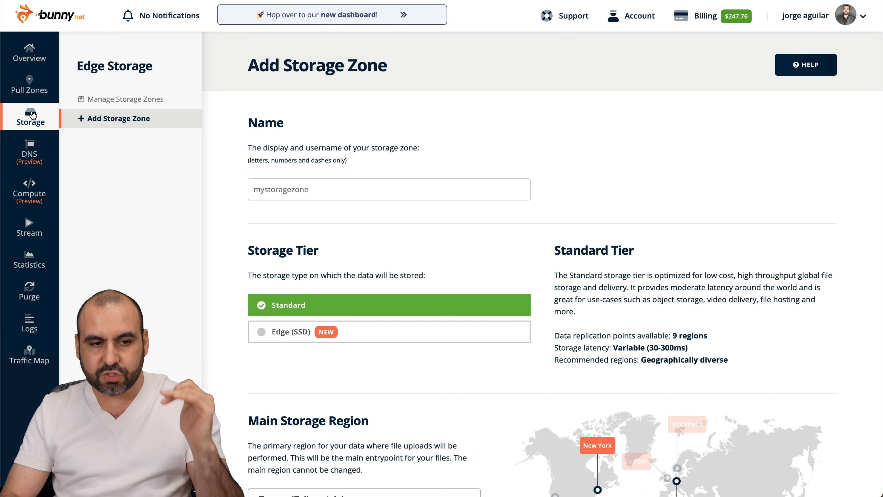
pyautogui.scroll(-1, 479, 166)
pyautogui.scroll(-1, 479, 167)
pyautogui.click(415, 160)
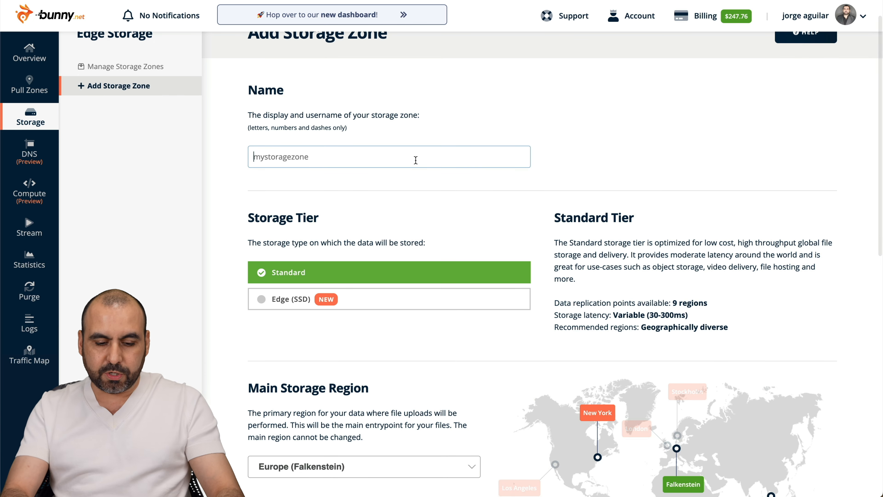
pyautogui.write('NEW')
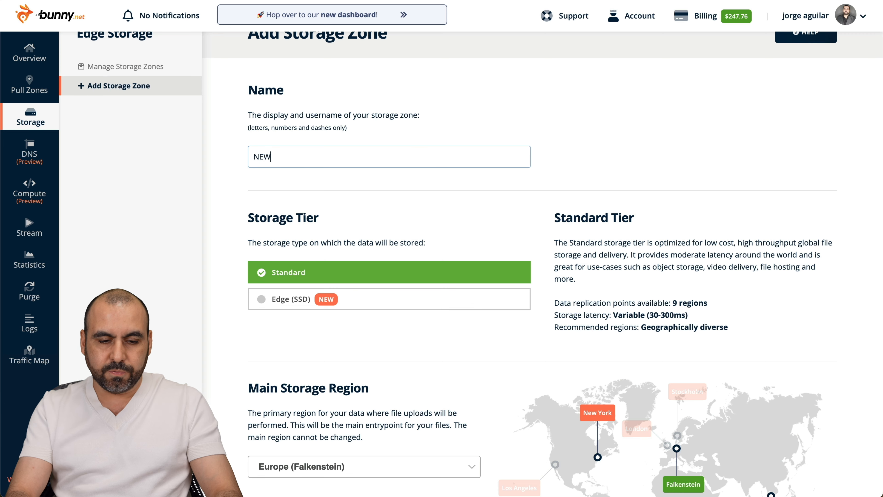
# Choose the Edge (SSD) storage tier for the new zone and review its main storage region
pyautogui.scroll(-3, 467, 224)
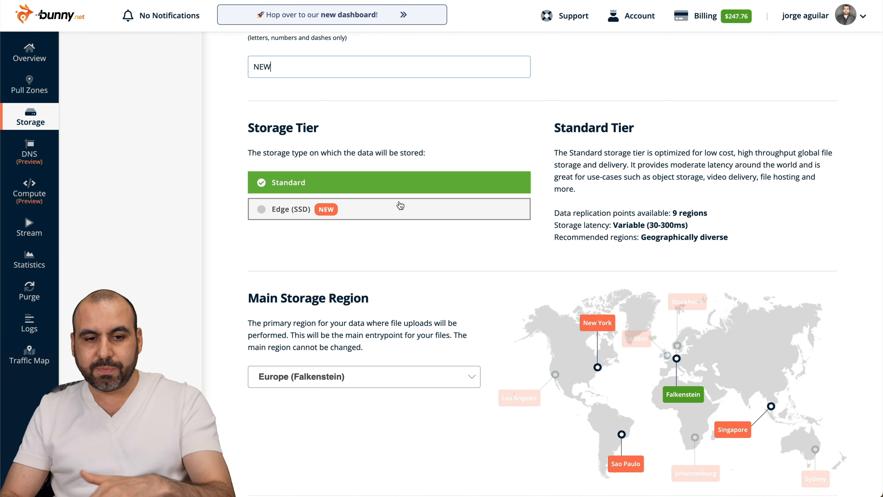
pyautogui.click(430, 205)
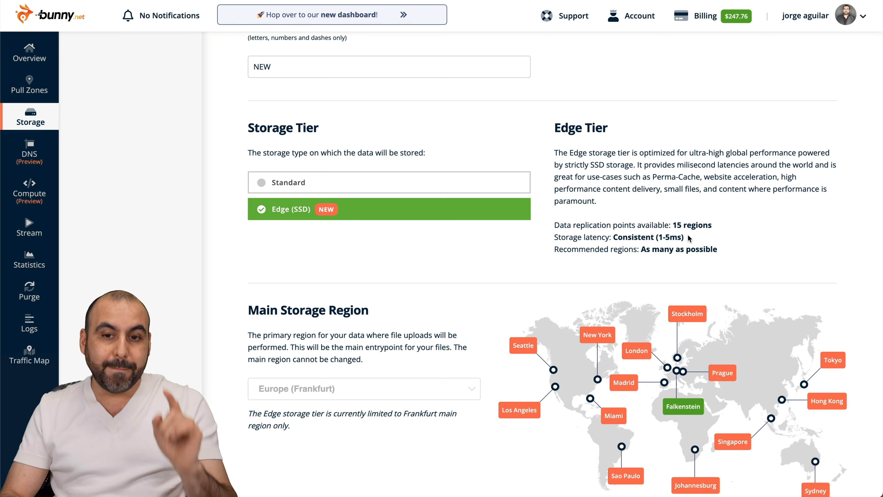
pyautogui.scroll(-5, 689, 239)
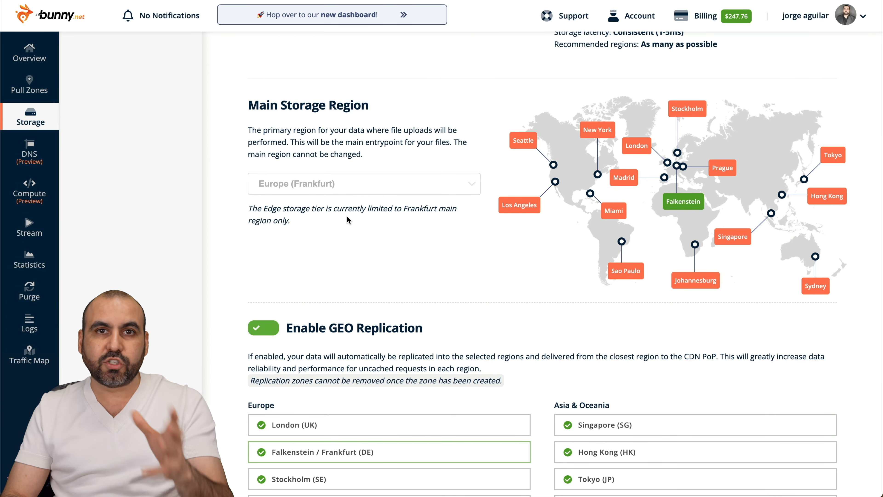
pyautogui.scroll(4, 347, 215)
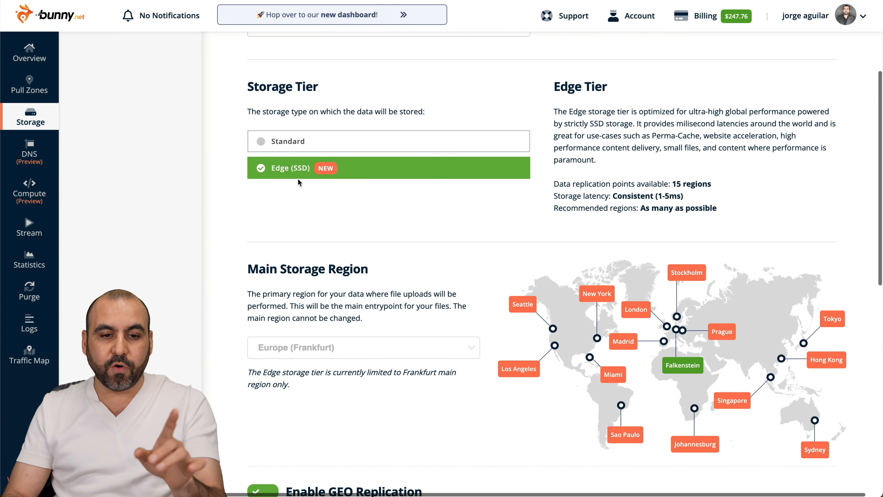
pyautogui.scroll(-3, 352, 245)
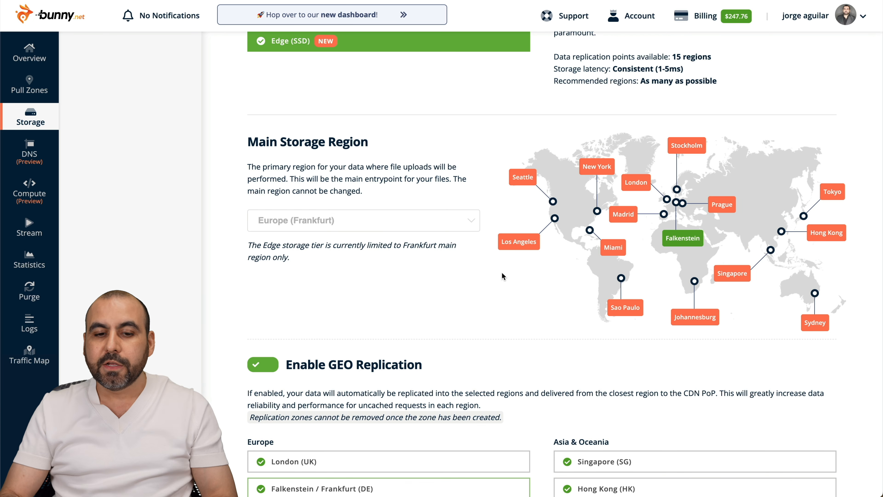
# Exclude Johannesburg (AZ) and Sao Paulo (BR) from GEO replication to compare the price, and include both again
pyautogui.scroll(-5, 269, 219)
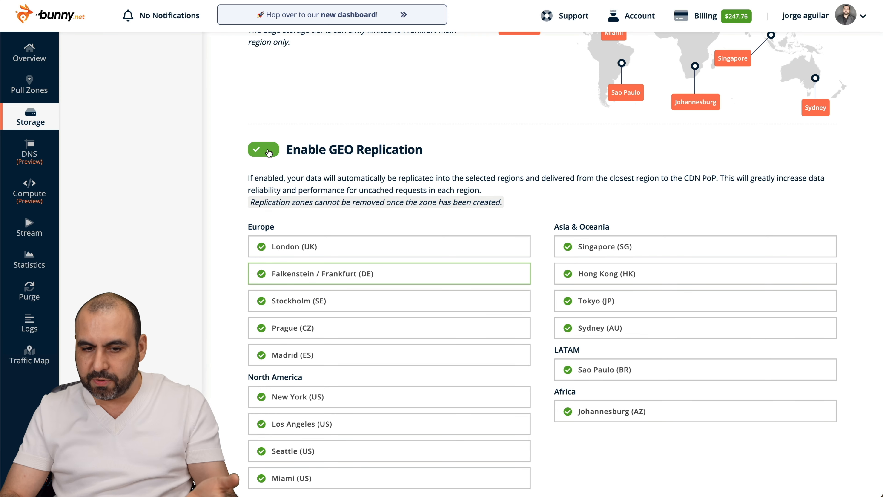
pyautogui.scroll(-2, 376, 182)
pyautogui.scroll(-2, 376, 182)
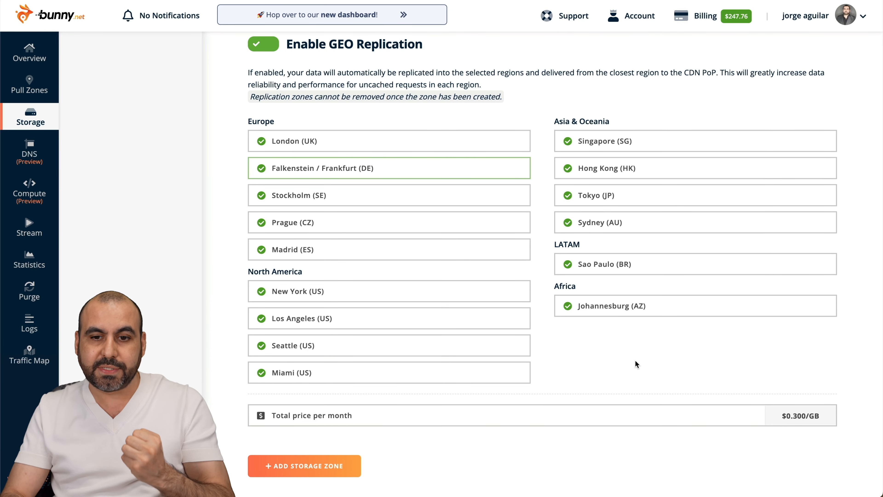
pyautogui.scroll(10, 635, 360)
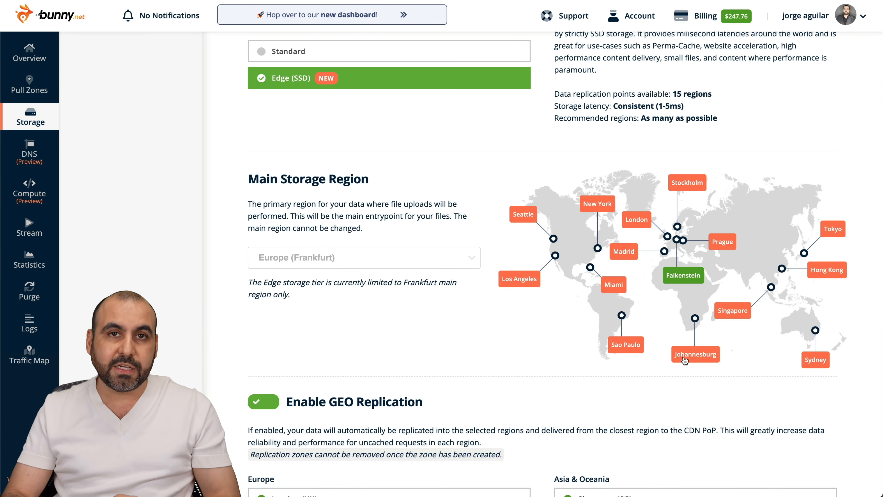
pyautogui.scroll(-10, 684, 358)
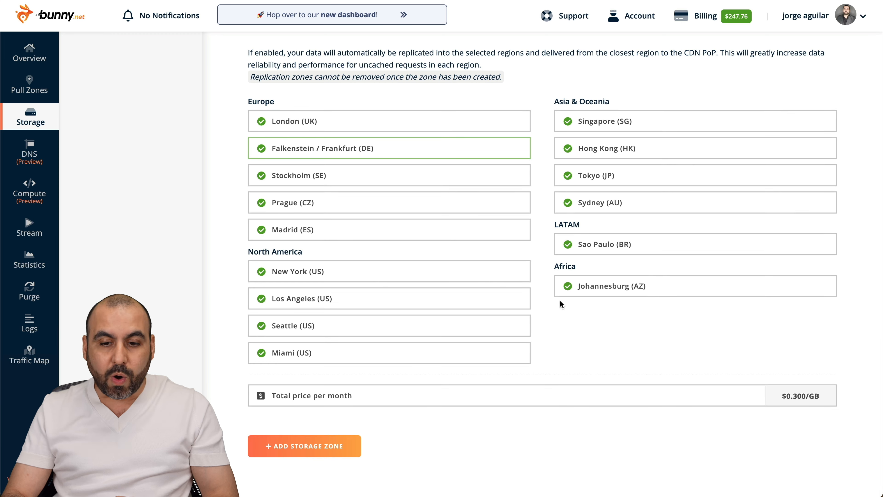
pyautogui.click(568, 286)
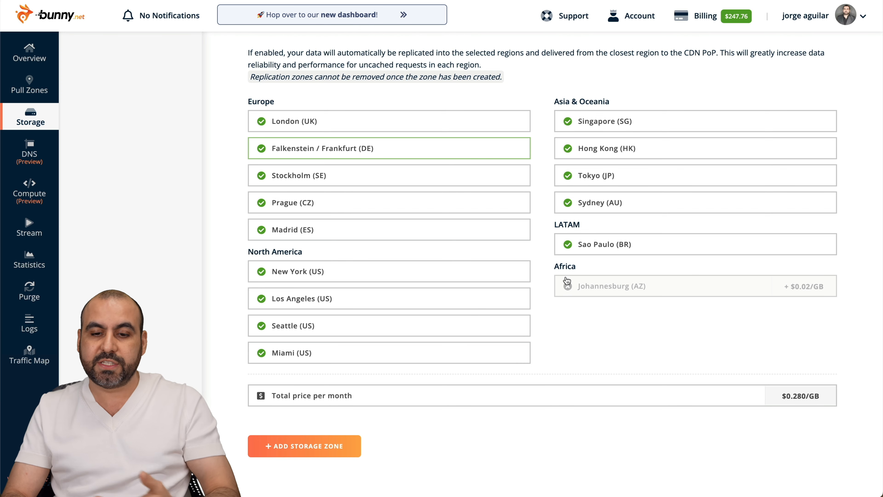
pyautogui.click(568, 246)
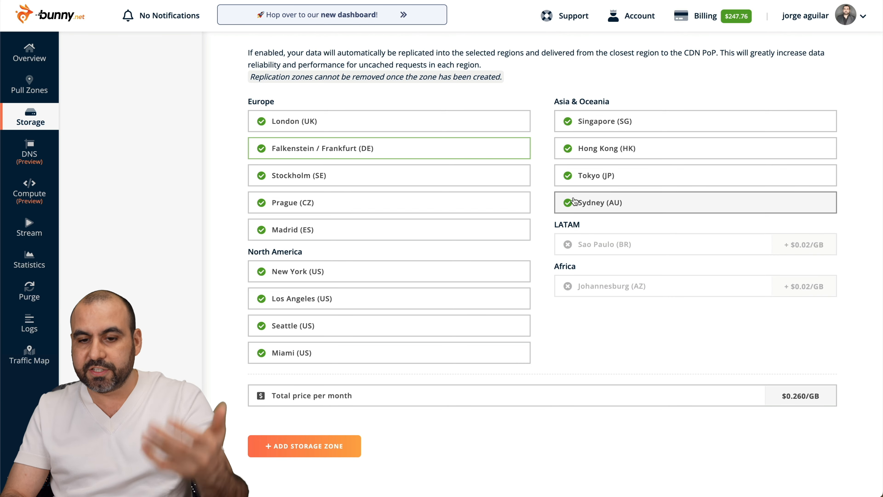
pyautogui.click(568, 245)
pyautogui.click(567, 245)
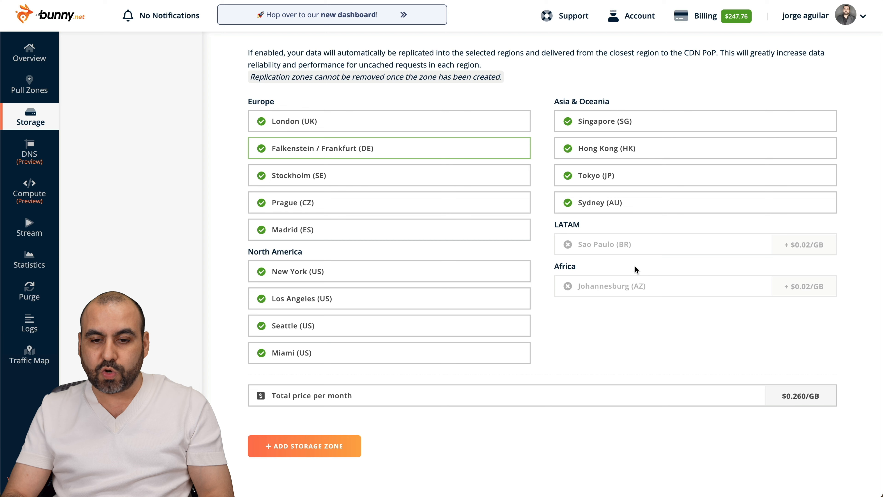
pyautogui.click(570, 245)
pyautogui.click(568, 286)
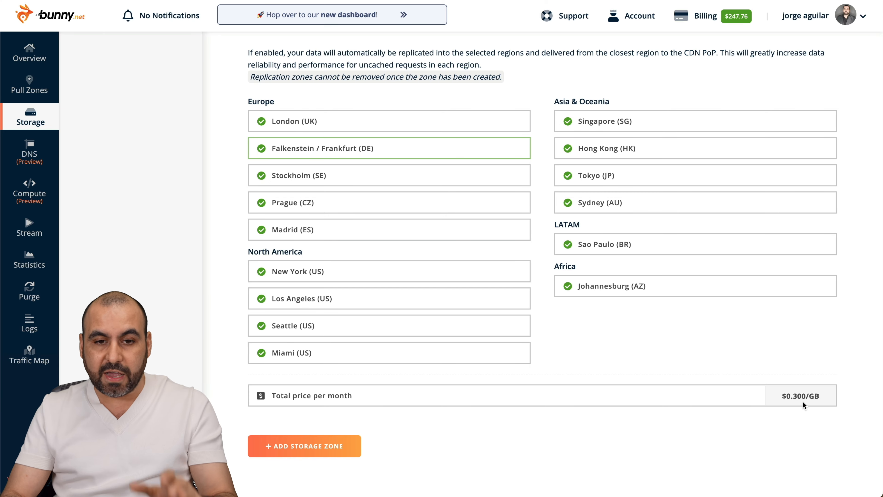
# Multiply the $0.30 per GB monthly price by 25 in Calculator and close the calculator
pyautogui.click(250, 472)
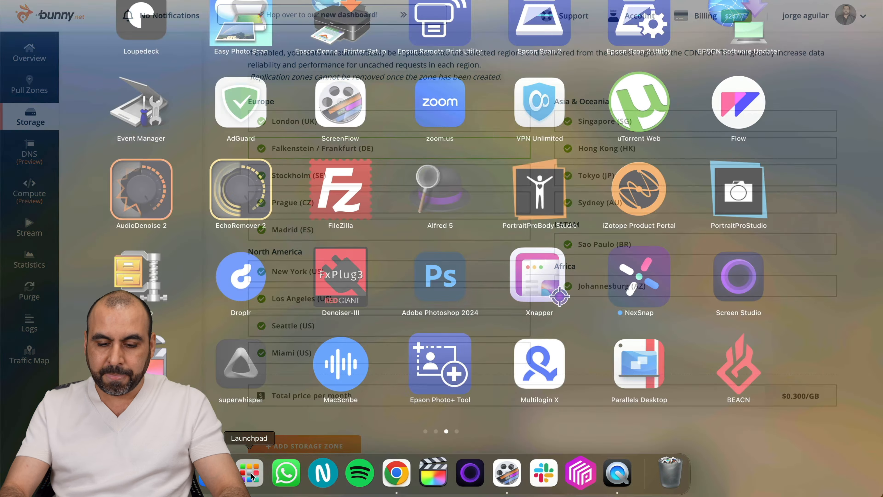
pyautogui.click(484, 25)
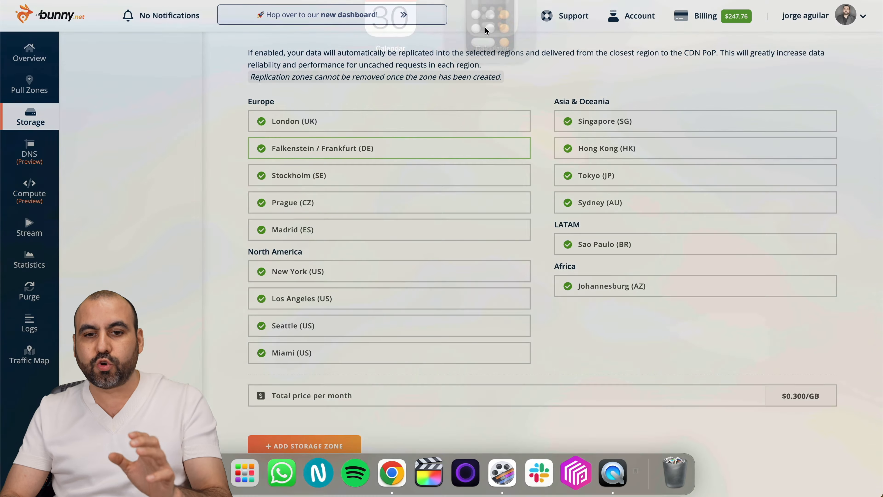
pyautogui.click(275, 234)
pyautogui.click(272, 213)
pyautogui.click(248, 227)
pyautogui.click(305, 163)
pyautogui.click(246, 210)
pyautogui.click(245, 192)
pyautogui.click(305, 234)
pyautogui.moveTo(272, 95); pyautogui.dragTo(182, 72)
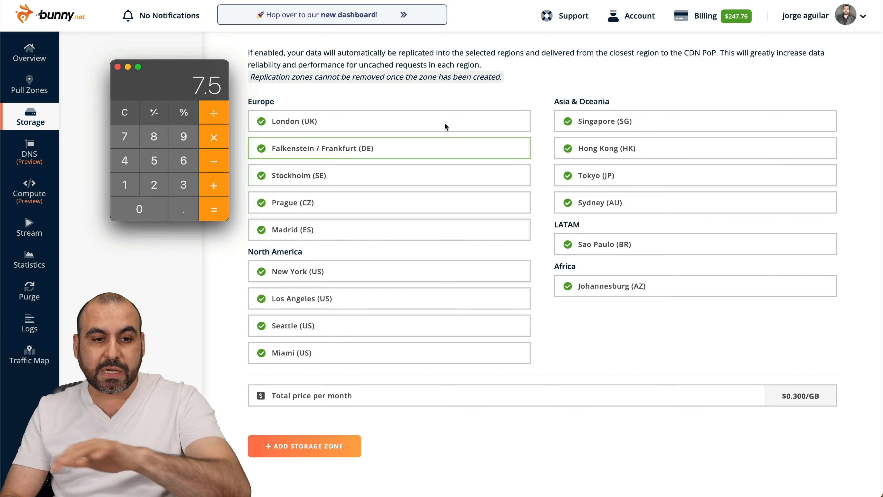
pyautogui.click(117, 66)
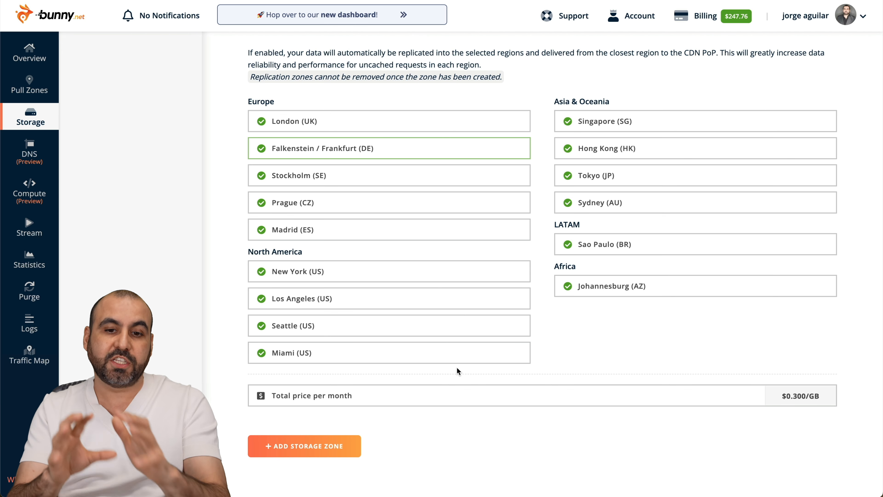
# Review the new zone's region and tier settings, and return to the list of existing storage zones without adding it
pyautogui.scroll(2, 458, 367)
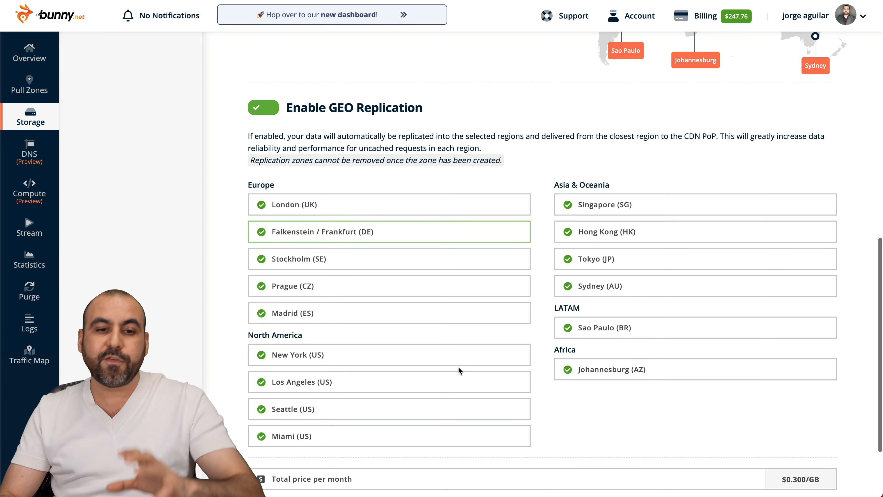
pyautogui.scroll(10, 521, 345)
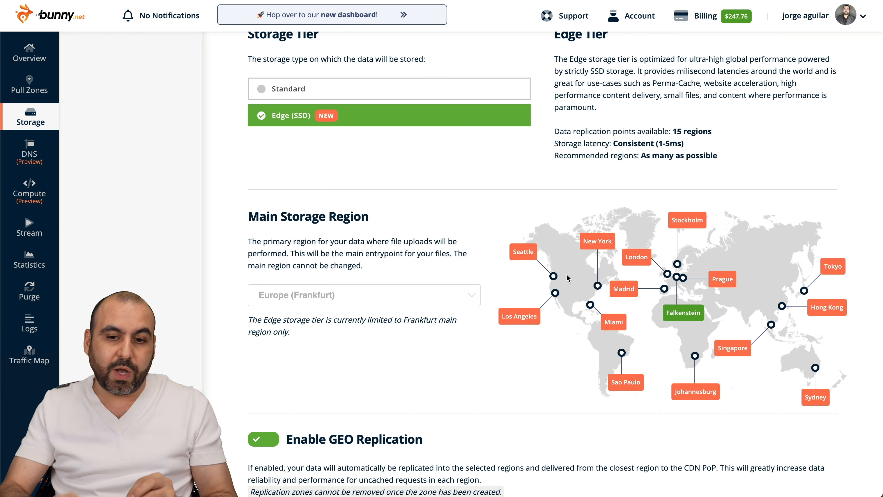
pyautogui.scroll(-12, 567, 277)
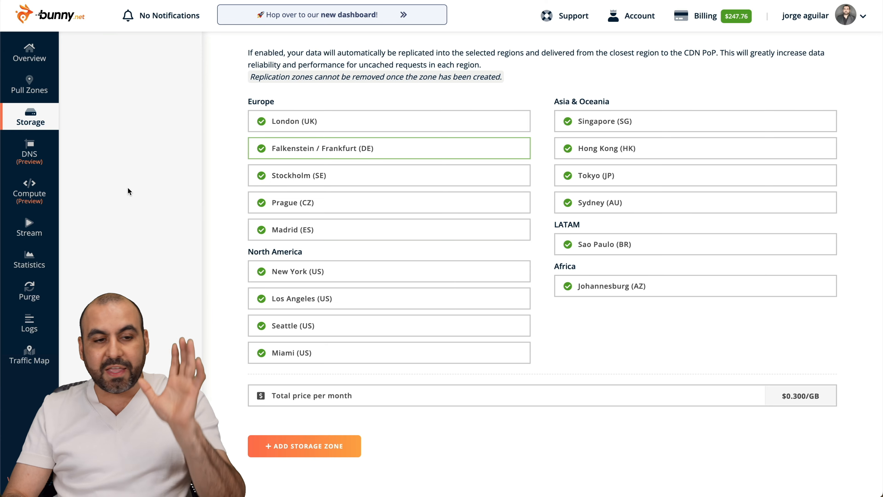
pyautogui.scroll(10, 128, 187)
pyautogui.scroll(5, 128, 187)
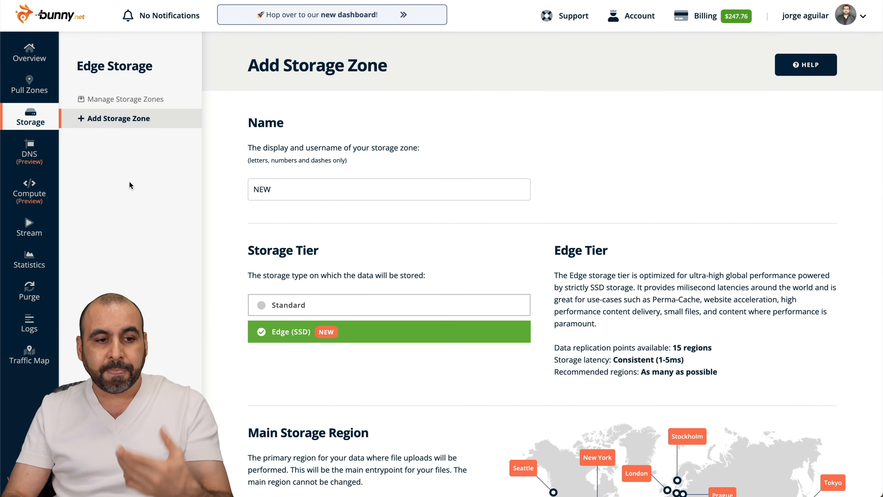
pyautogui.click(115, 103)
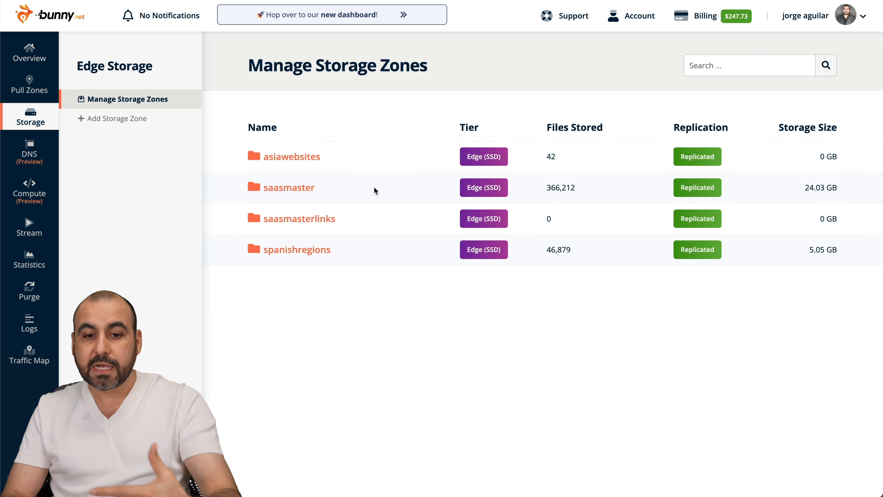
# Check the number of files stored in the saasmaster storage zone and open that zone's file manager
pyautogui.click(277, 191)
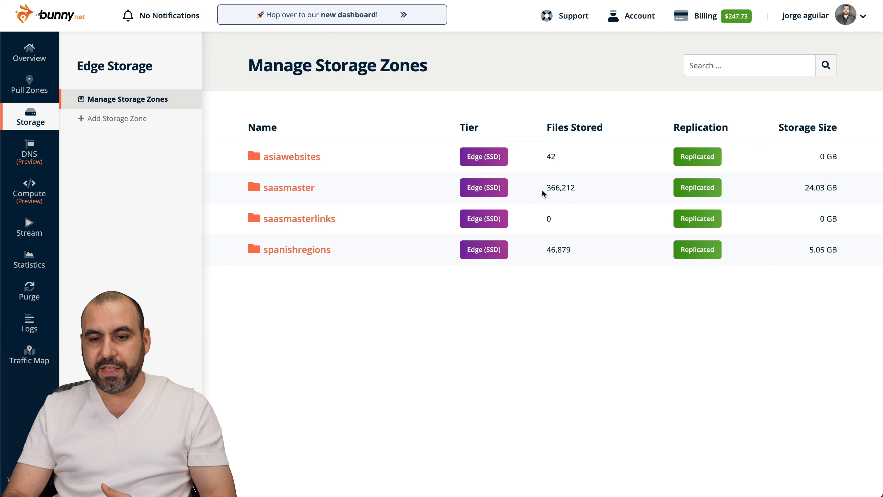
pyautogui.doubleClick(548, 188)
pyautogui.click(596, 192)
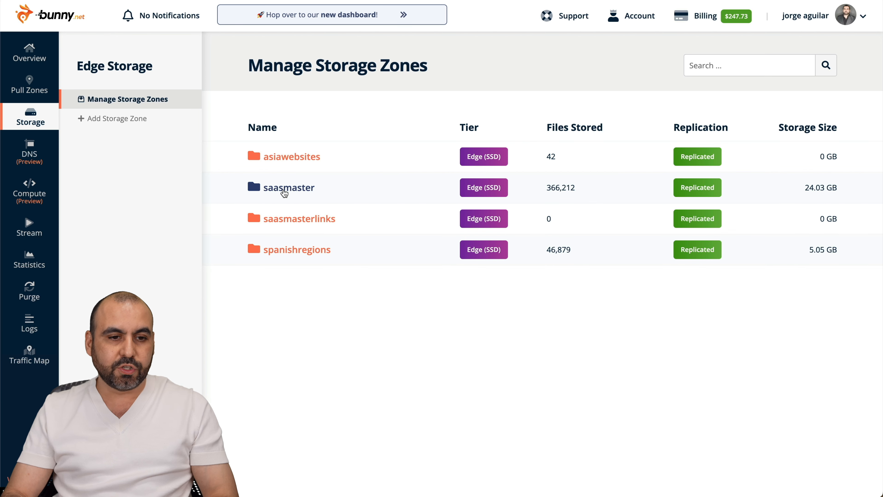
pyautogui.click(284, 193)
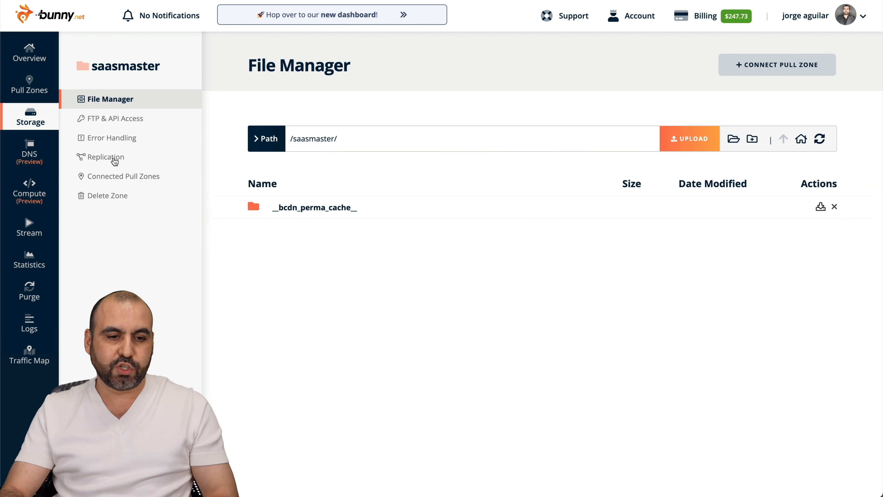
# Review the GEO replication regions and monthly storage cost of the saasmaster storage zone
pyautogui.click(114, 159)
pyautogui.scroll(-4, 455, 253)
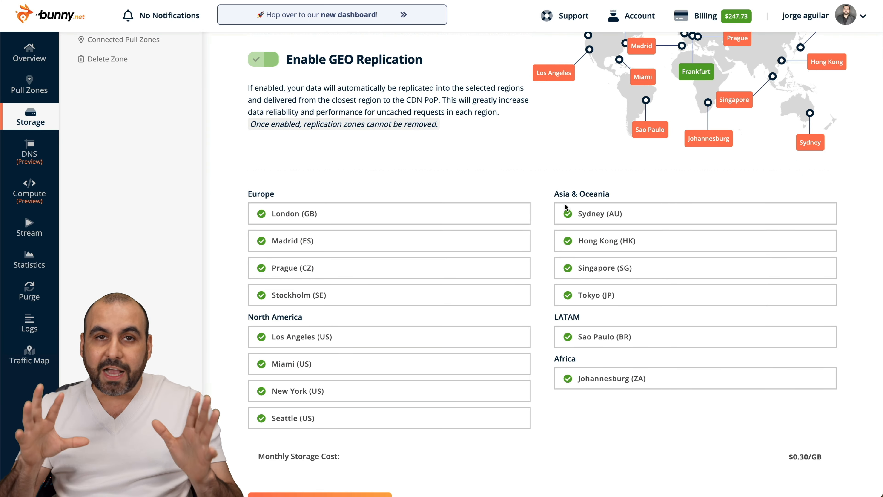
pyautogui.scroll(4, 565, 203)
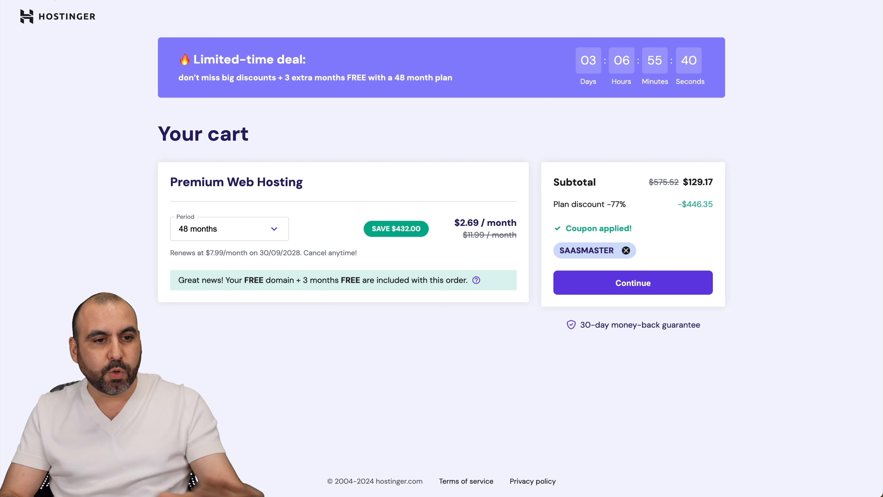
# Switch to the Hostinger site, open its VPS hosting plans and check the data center locations offered with KVM 2
pyautogui.click(89, 14)
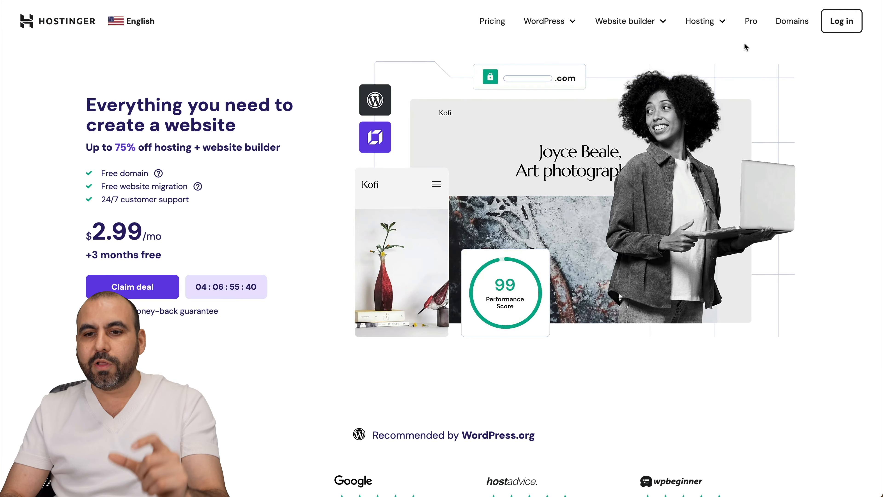
pyautogui.click(713, 25)
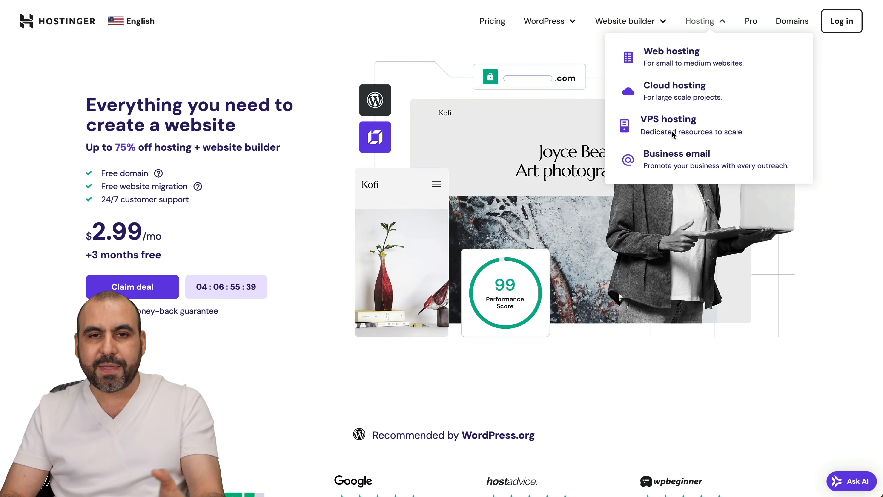
pyautogui.click(673, 134)
pyautogui.scroll(-10, 569, 313)
pyautogui.scroll(2, 568, 313)
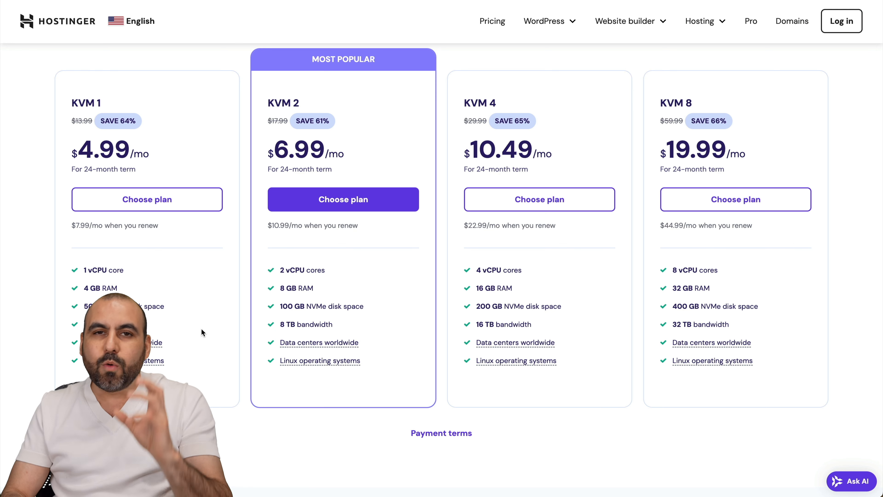
pyautogui.moveTo(298, 339)
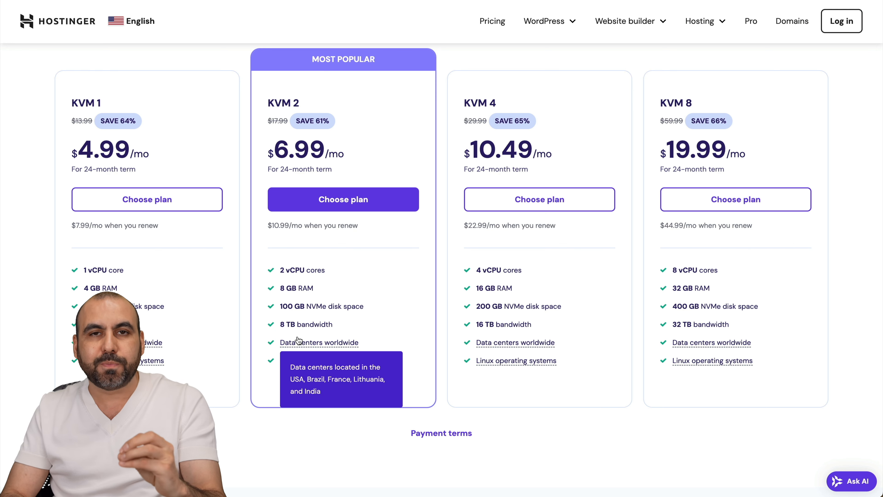